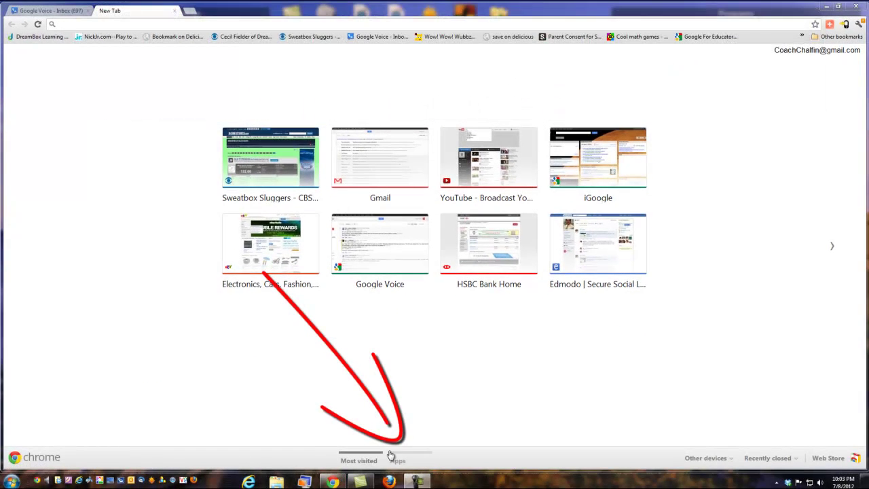
Switch the New Tab page from Most visited thumbnails to the Apps grid
{"action": "left_click", "coordinate": [399, 460]}
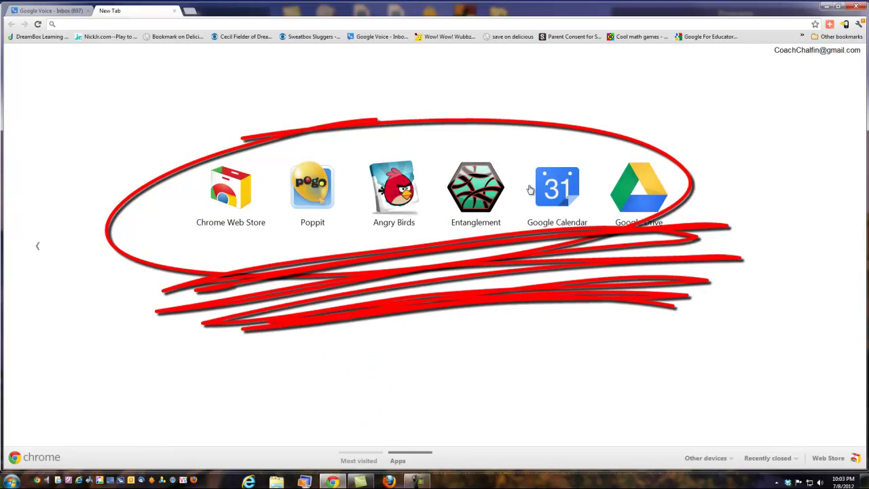
Launch the Google Calendar app and jump to the week of July 9–15, 2012
{"action": "left_click", "coordinate": [551, 198]}
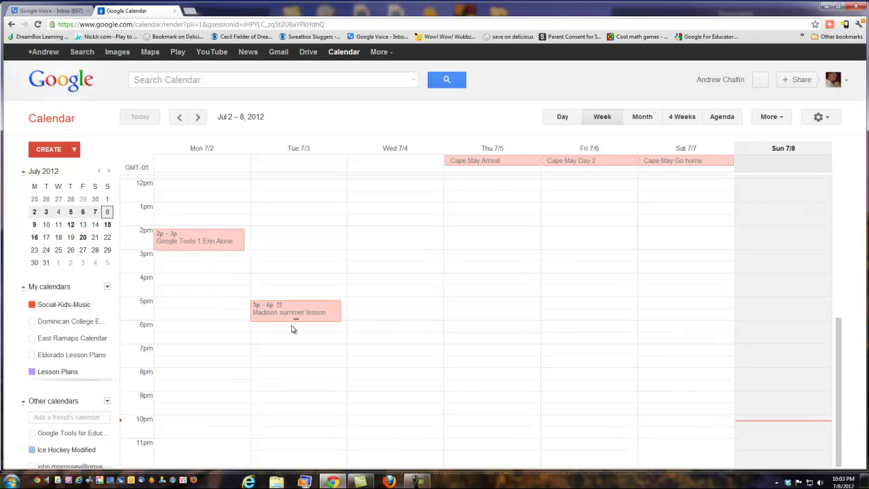
{"action": "left_click", "coordinate": [46, 226]}
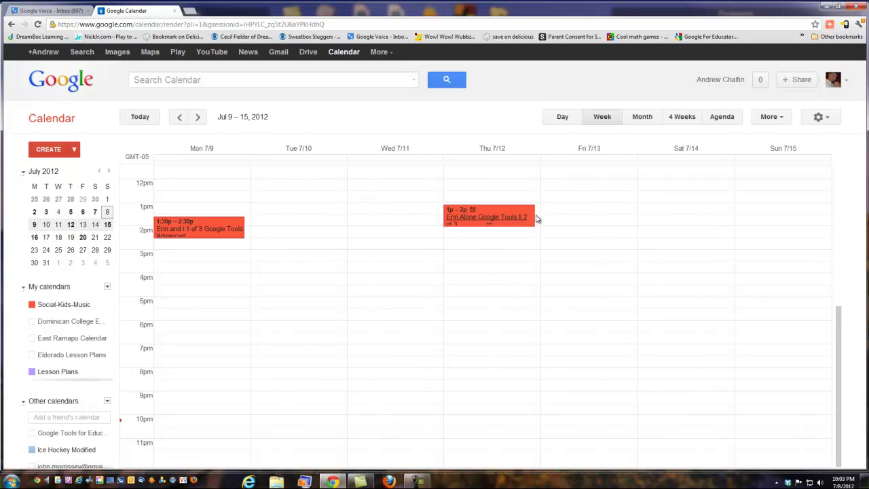
Bring the Google Voice inbox forward, open a text reply to the newest message, and show more for the second
{"action": "mouse_move", "coordinate": [271, 74]}
{"action": "left_mouse_down"}
{"action": "mouse_move", "coordinate": [11, 27]}
{"action": "mouse_move", "coordinate": [95, 21]}
{"action": "mouse_move", "coordinate": [102, 37]}
{"action": "mouse_move", "coordinate": [59, 12]}
{"action": "left_mouse_up"}
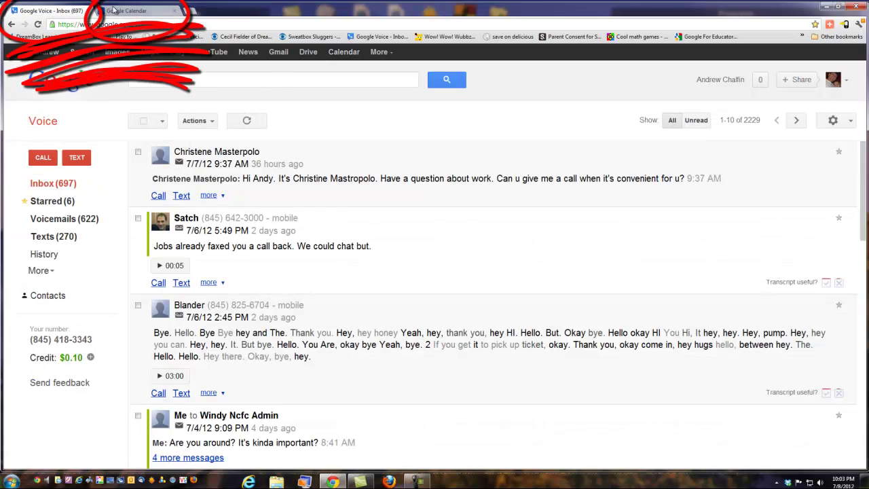
{"action": "left_click", "coordinate": [125, 11]}
{"action": "left_click", "coordinate": [67, 14]}
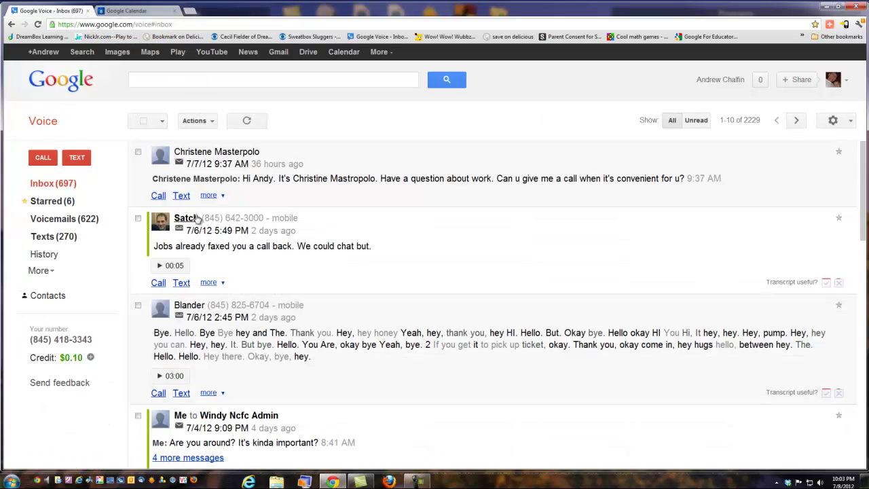
{"action": "left_click_drag", "start_coordinate": [197, 219], "coordinate": [353, 200]}
{"action": "left_click", "coordinate": [181, 195]}
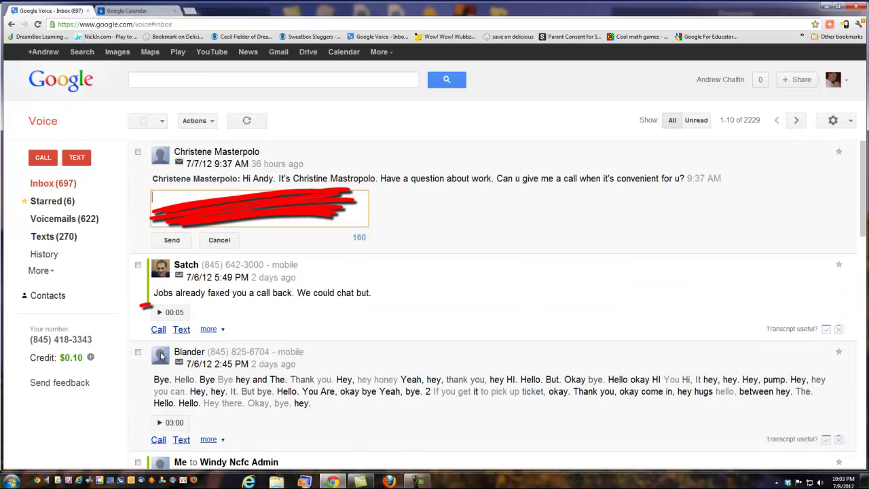
{"action": "left_click", "coordinate": [209, 328]}
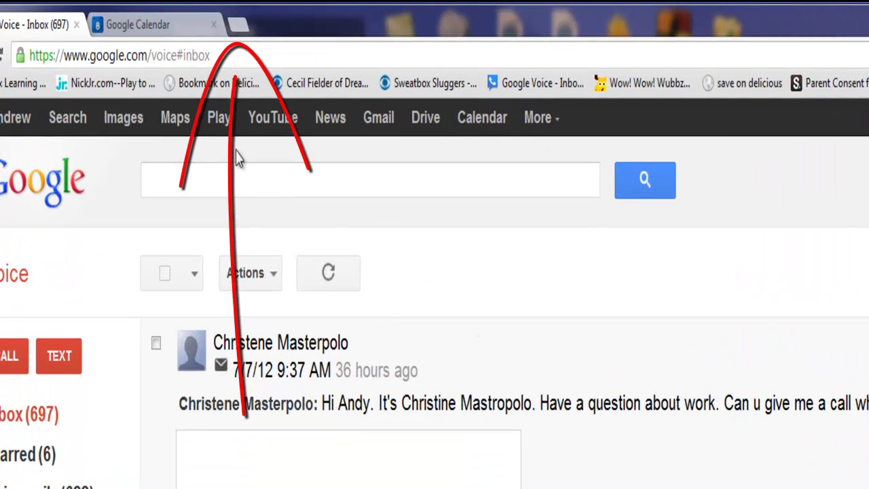
Open a third blank tab, then cycle with Ctrl+Tab through all tabs back to it
{"action": "left_click", "coordinate": [238, 25]}
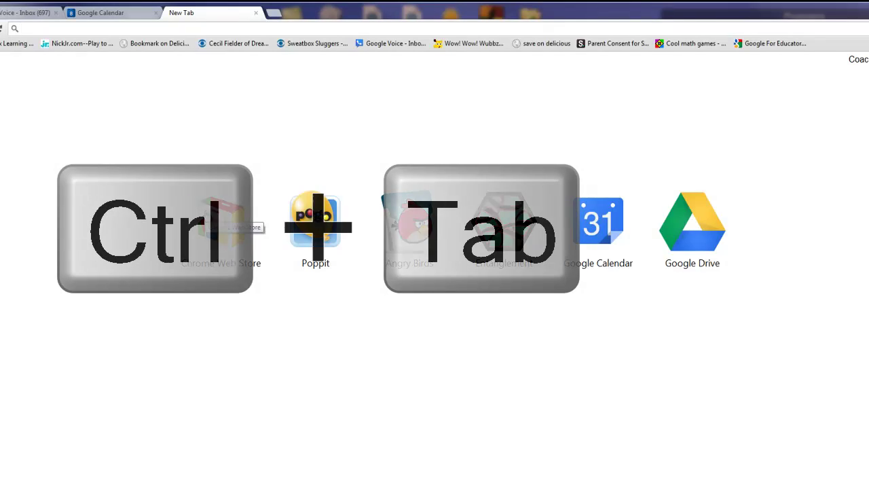
{"action": "key", "text": "ctrl+Tab"}
{"action": "key", "text": "ctrl+Tab"}
{"action": "key", "text": "ctrl+Tab"}
{"action": "key", "text": "ctrl+Tab"}
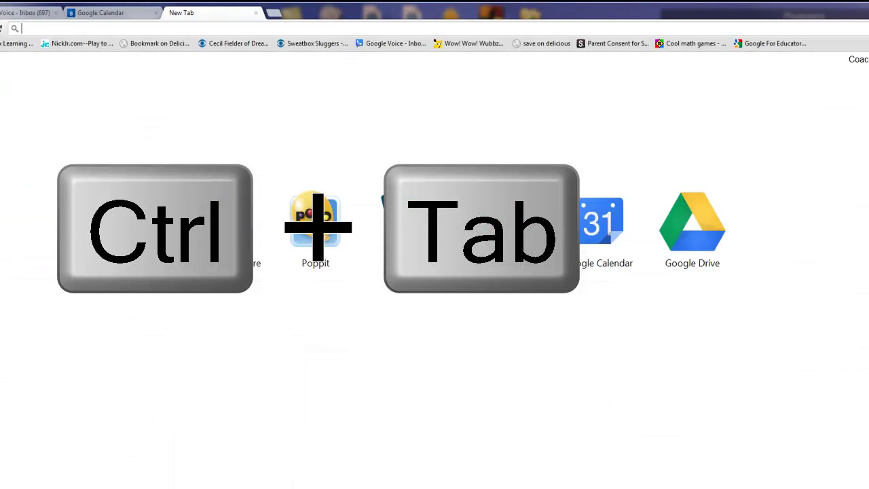
{"action": "key", "text": "ctrl+Tab"}
{"action": "key", "text": "ctrl+Tab"}
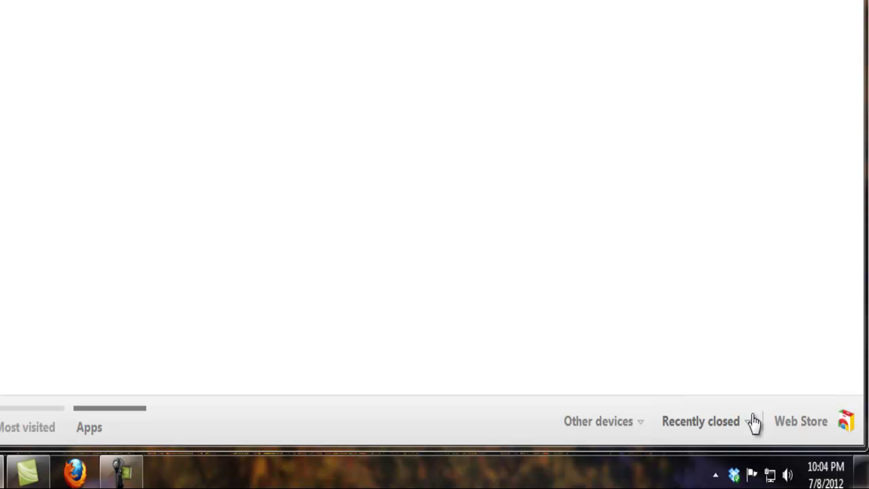
Show the Recently closed tabs list, then the Other devices information
{"action": "left_click", "coordinate": [752, 422]}
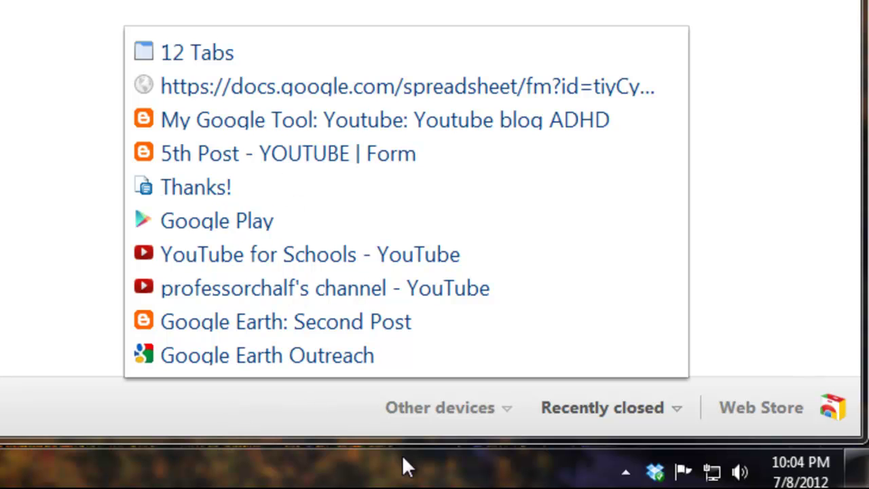
{"action": "left_click", "coordinate": [512, 415]}
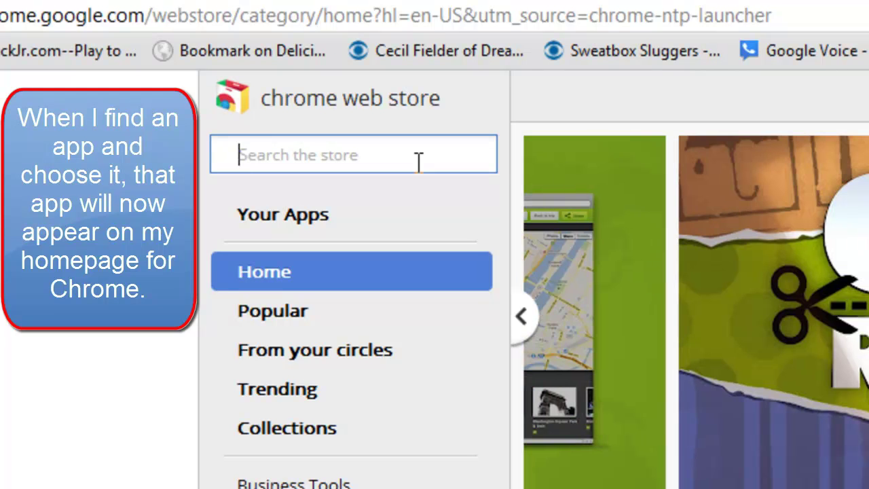
Search the Web Store for 'notepad' and click Add to Chrome on Chrome Notepad
{"action": "left_click", "coordinate": [418, 161]}
{"action": "type", "text": "not"}
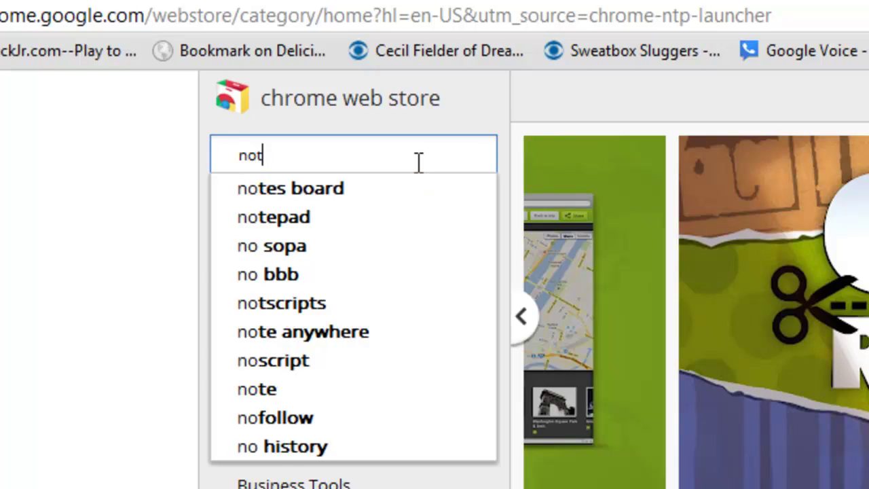
{"action": "type", "text": "e"}
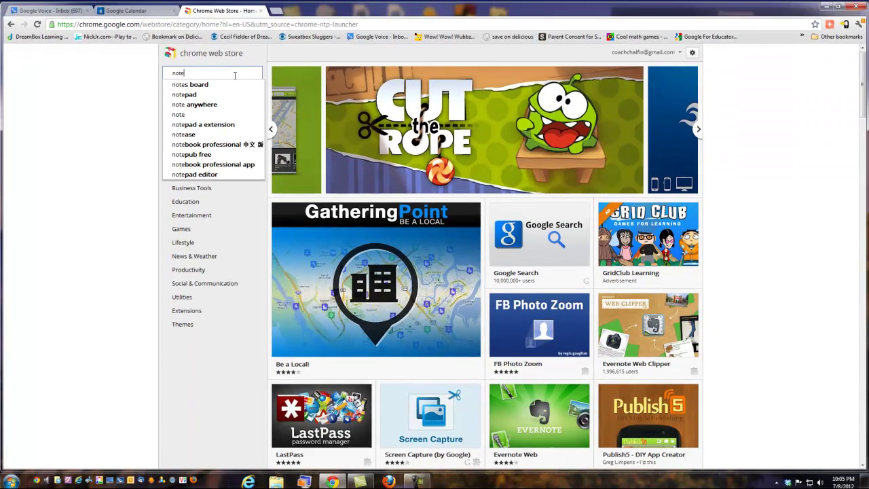
{"action": "left_click", "coordinate": [191, 95]}
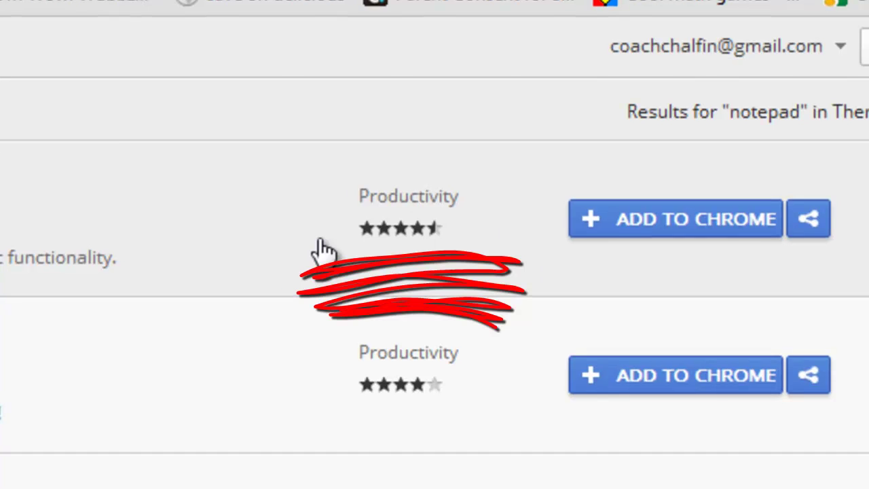
{"action": "left_click", "coordinate": [634, 226]}
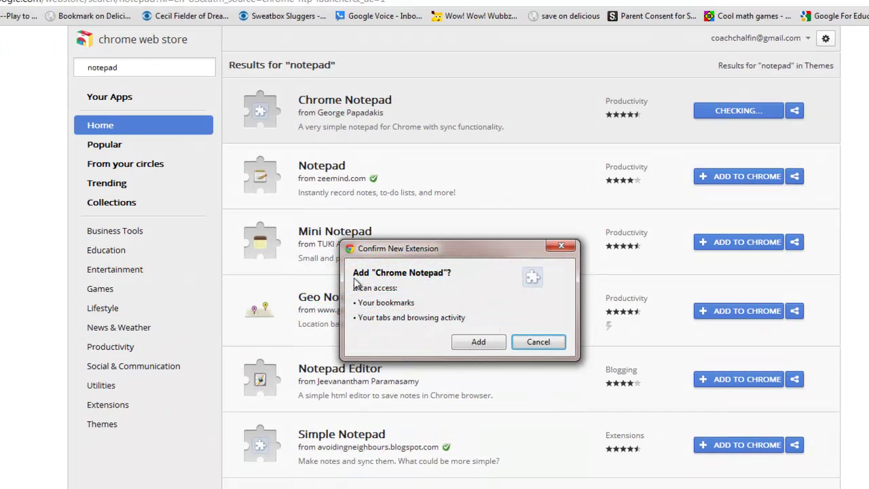
Confirm installing Chrome Notepad, then open its toolbar note pad ready for typing
{"action": "left_click", "coordinate": [476, 346]}
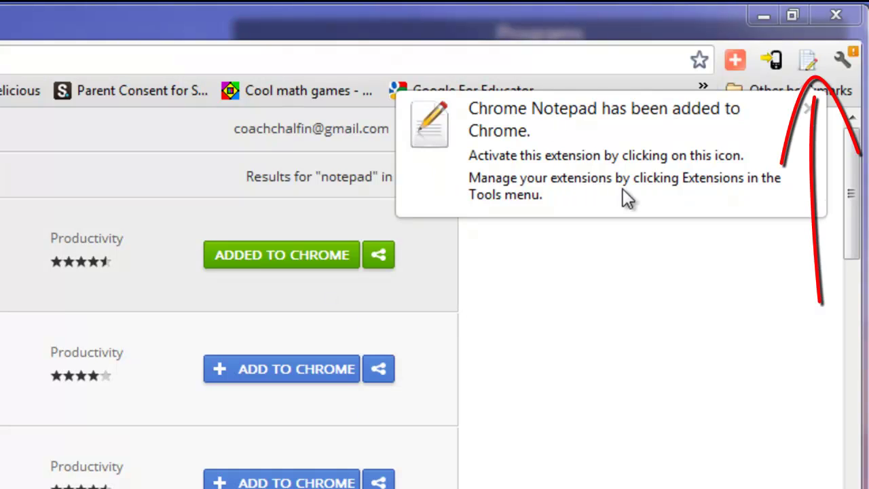
{"action": "left_click", "coordinate": [808, 63]}
{"action": "left_click", "coordinate": [621, 151]}
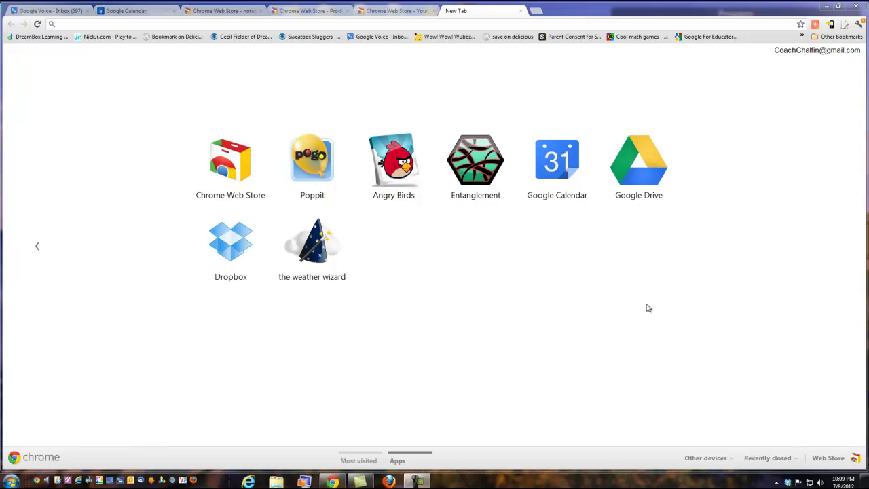
View Most visited, return to Apps, and launch the weather wizard app
{"action": "left_click", "coordinate": [363, 461]}
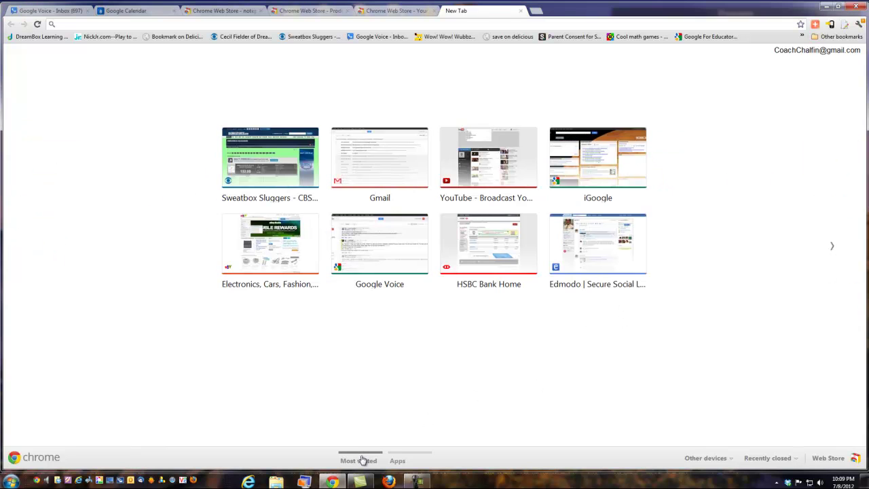
{"action": "left_click", "coordinate": [399, 453]}
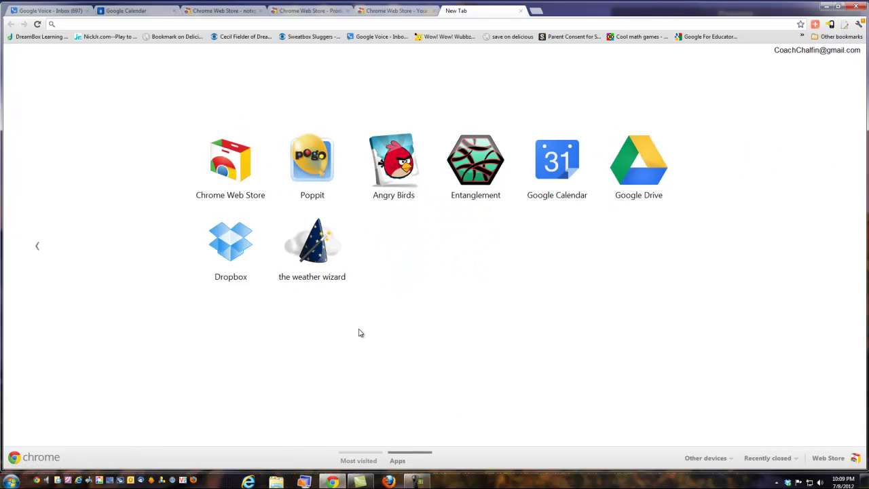
{"action": "left_click", "coordinate": [335, 243]}
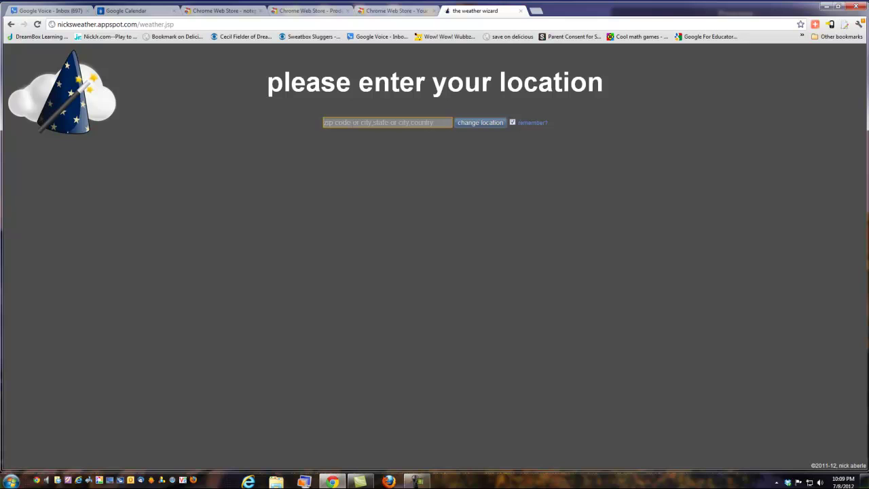
Enter location 10954 to get the six-day forecast with temperature plot
{"action": "type", "text": "1"}
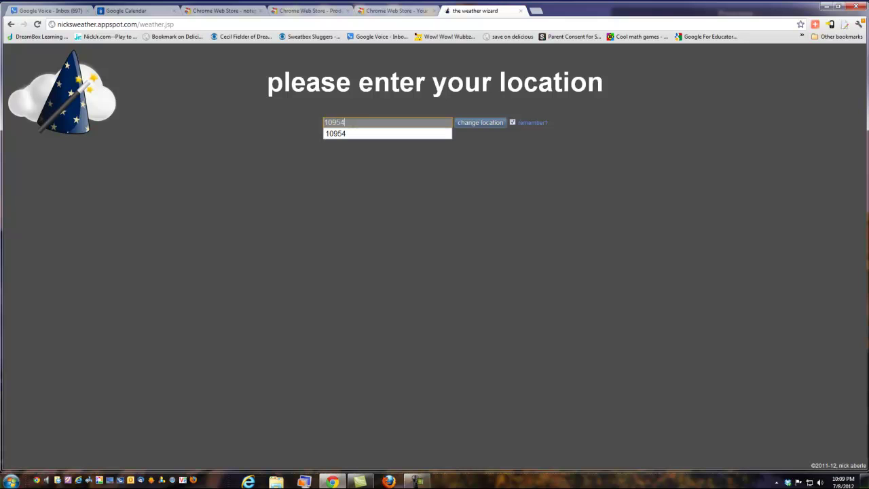
{"action": "type", "text": "0954"}
{"action": "key", "text": "Return"}
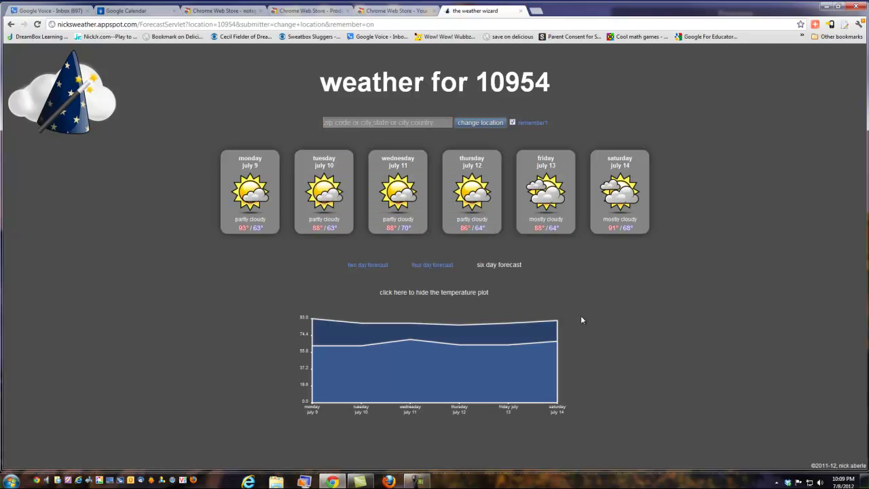